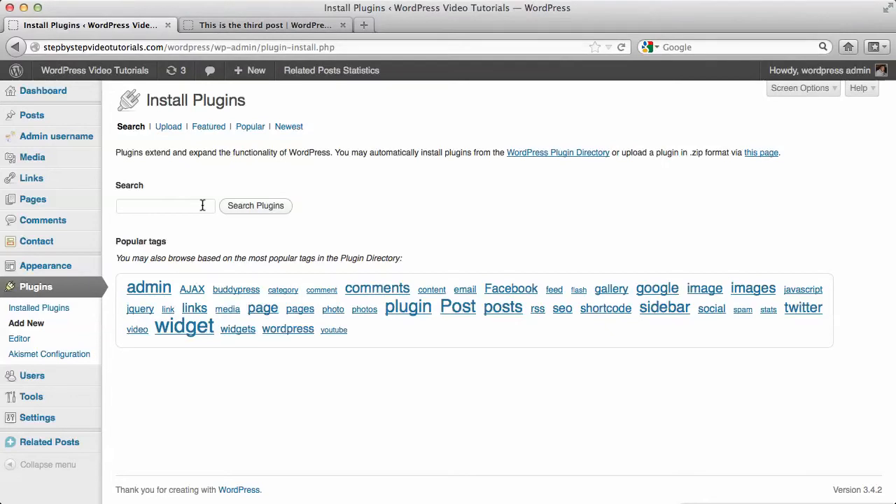
Search the plugin directory for "thank me later" and open the details of the Thank Me Later plugin.
{"action": "type", "text": "thank me late"}
{"action": "type", "text": "r"}
{"action": "key", "text": "Return"}
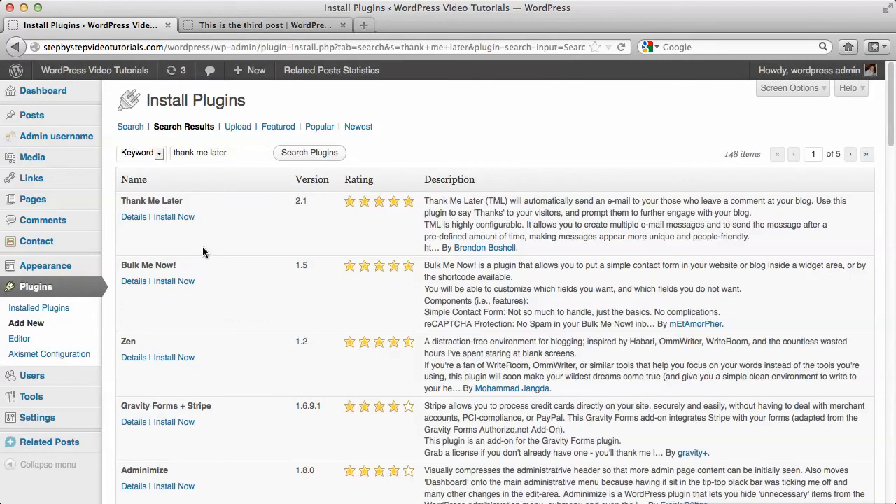
{"action": "left_click", "coordinate": [129, 220]}
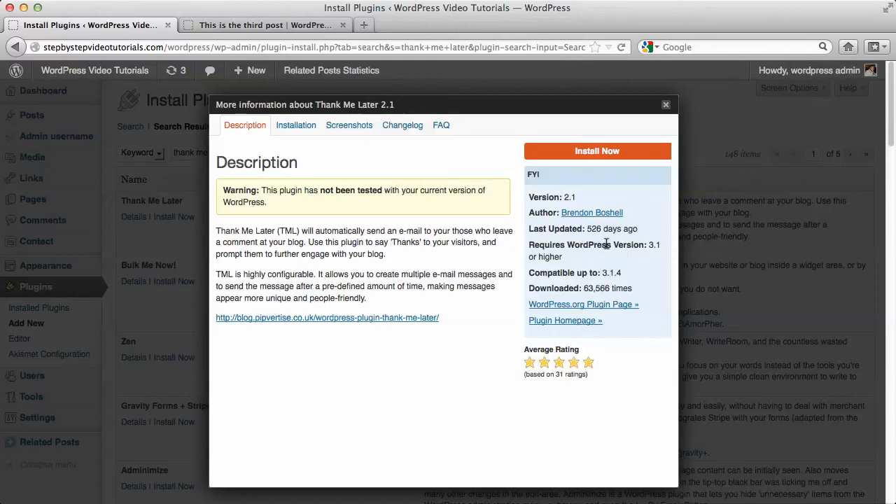
Review the plugin's installation instructions and its screenshots of the message overview and sample e-mails.
{"action": "mouse_move", "coordinate": [592, 231]}
{"action": "left_click", "coordinate": [297, 126]}
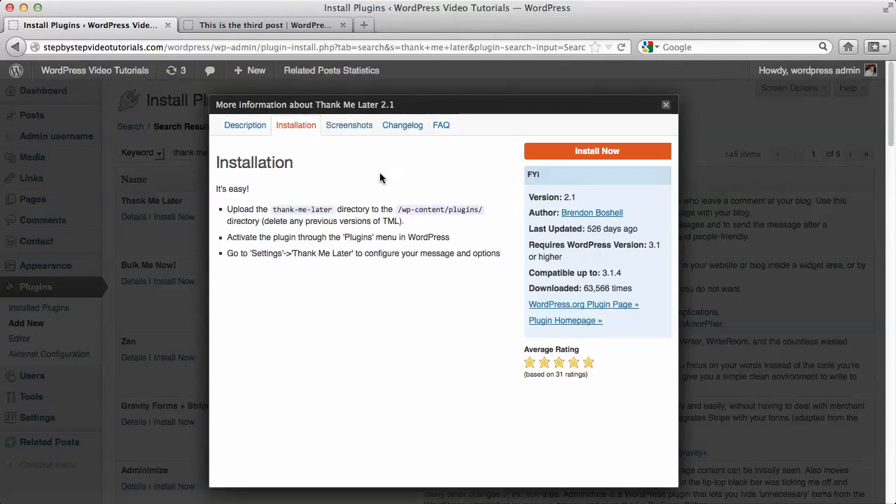
{"action": "left_click", "coordinate": [353, 125]}
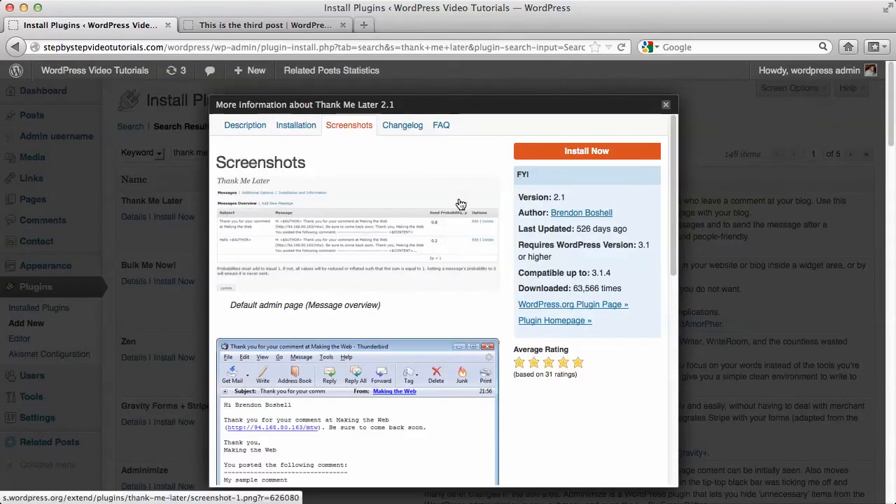
{"action": "scroll", "coordinate": [491, 256], "scroll_direction": "down", "scroll_amount": 5}
{"action": "scroll", "coordinate": [490, 257], "scroll_direction": "down", "scroll_amount": 4}
{"action": "scroll", "coordinate": [490, 256], "scroll_direction": "up", "scroll_amount": 9}
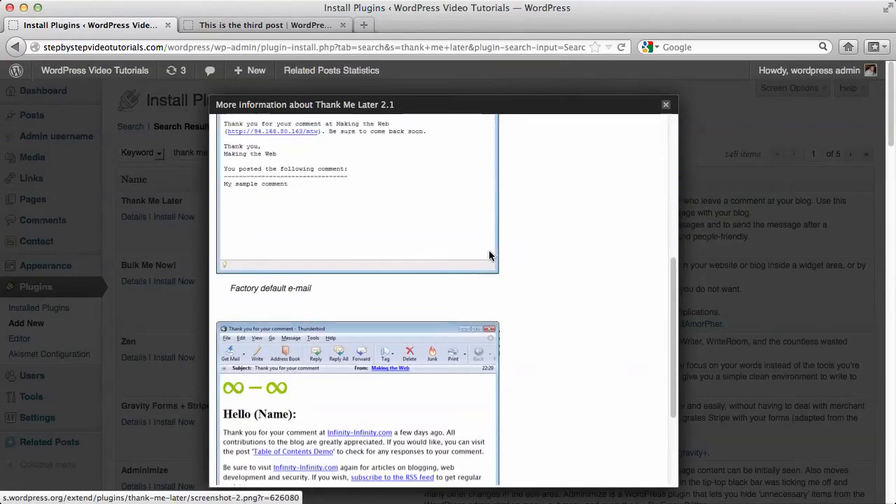
{"action": "scroll", "coordinate": [491, 256], "scroll_direction": "down", "scroll_amount": 10}
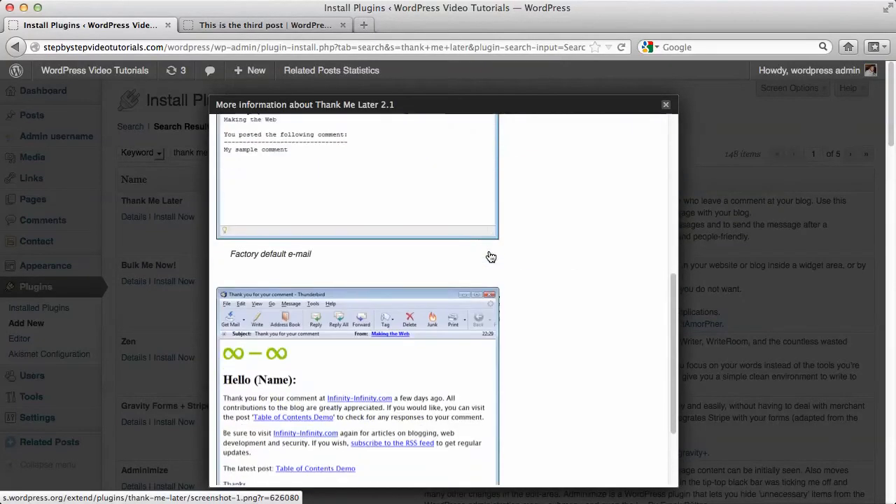
{"action": "right_click", "coordinate": [491, 256]}
{"action": "left_click", "coordinate": [513, 223]}
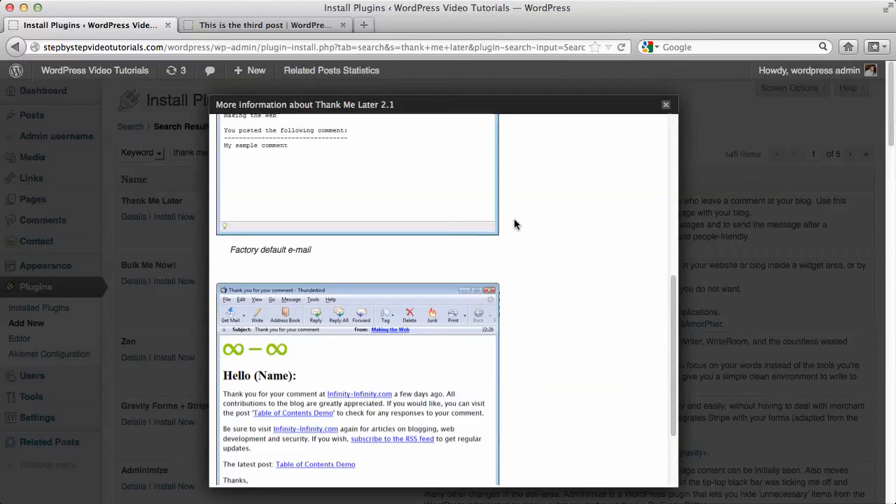
{"action": "scroll", "coordinate": [515, 223], "scroll_direction": "down", "scroll_amount": 3}
{"action": "scroll", "coordinate": [514, 222], "scroll_direction": "up", "scroll_amount": 9}
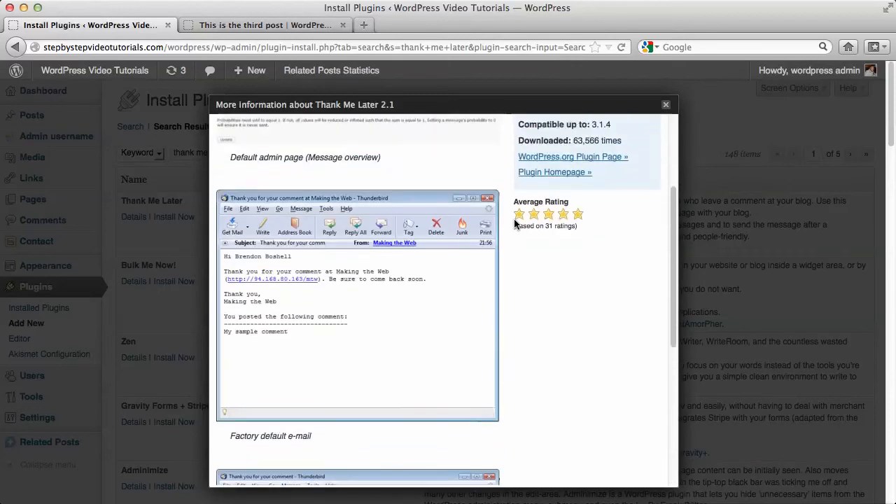
{"action": "scroll", "coordinate": [501, 221], "scroll_direction": "up", "scroll_amount": 2}
{"action": "scroll", "coordinate": [500, 221], "scroll_direction": "down", "scroll_amount": 3}
{"action": "scroll", "coordinate": [500, 221], "scroll_direction": "down", "scroll_amount": 5}
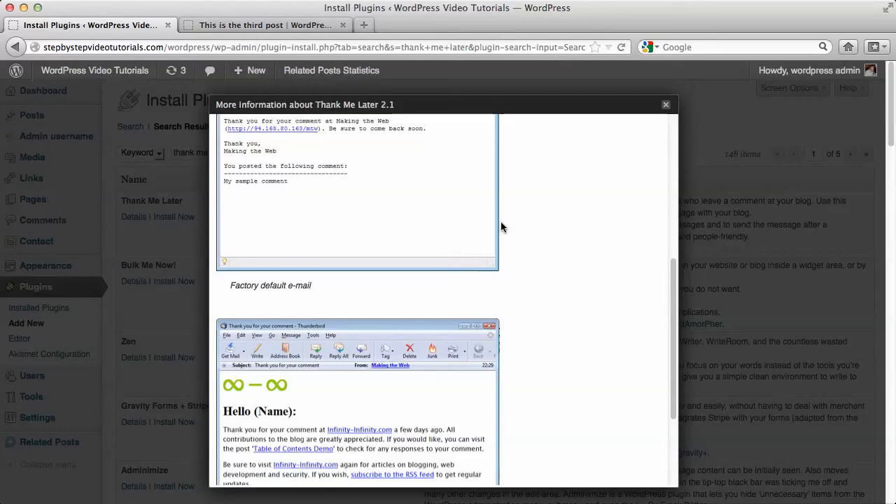
{"action": "scroll", "coordinate": [500, 222], "scroll_direction": "up", "scroll_amount": 5}
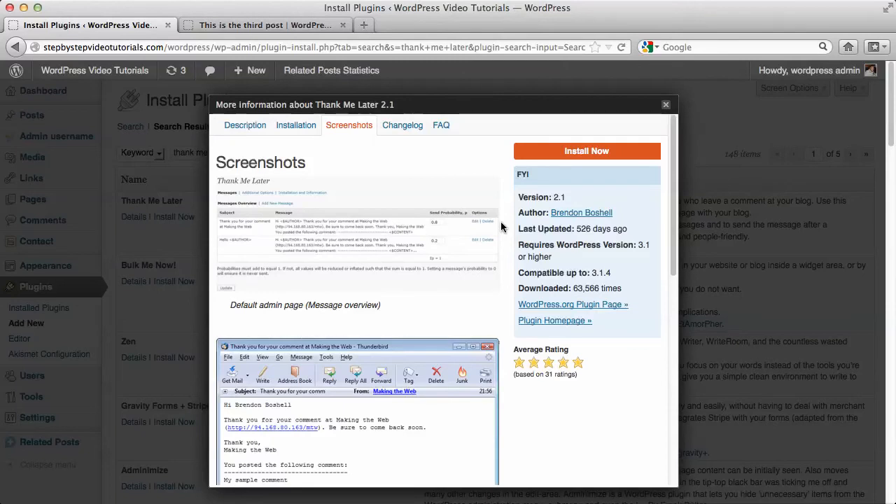
{"action": "scroll", "coordinate": [501, 225], "scroll_direction": "down", "scroll_amount": 2}
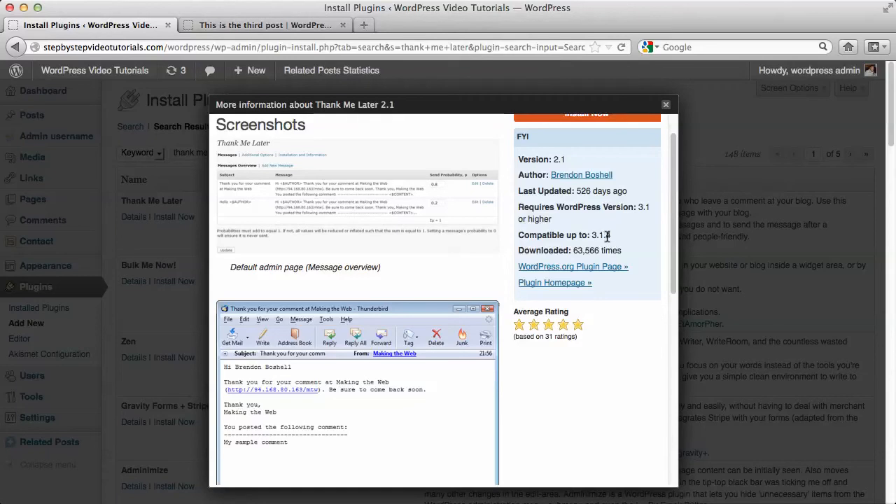
{"action": "scroll", "coordinate": [613, 235], "scroll_direction": "up", "scroll_amount": 2}
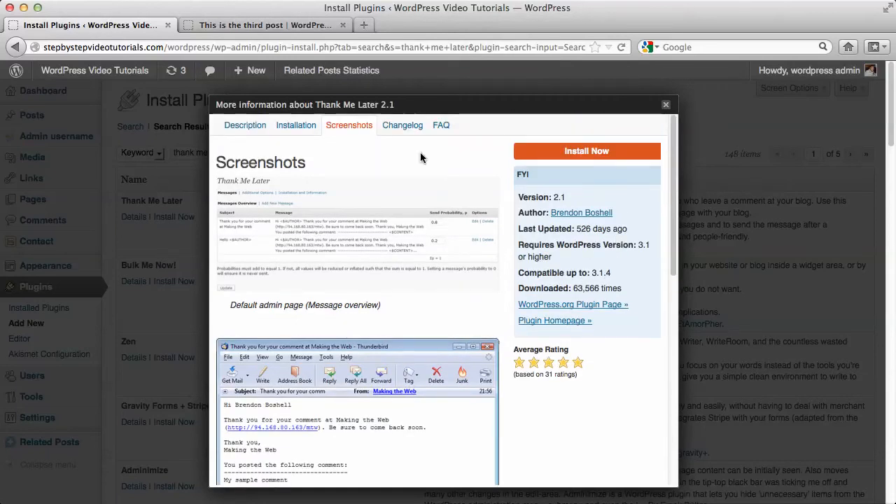
Read through the FAQ of the Thank Me Later plugin.
{"action": "left_click", "coordinate": [445, 128]}
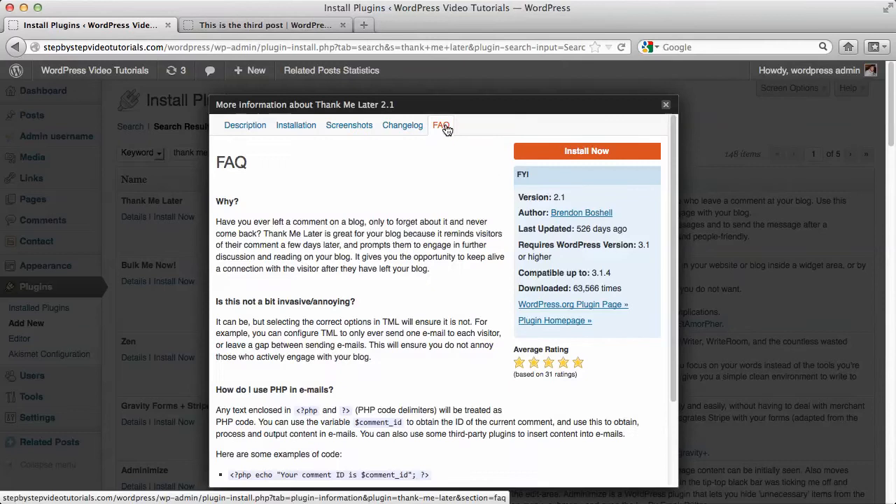
{"action": "scroll", "coordinate": [449, 198], "scroll_direction": "down", "scroll_amount": 3}
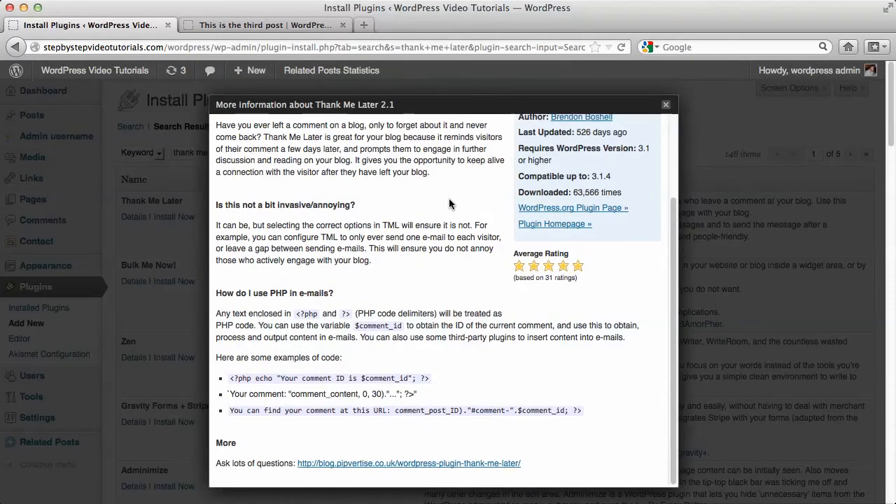
{"action": "scroll", "coordinate": [448, 198], "scroll_direction": "up", "scroll_amount": 3}
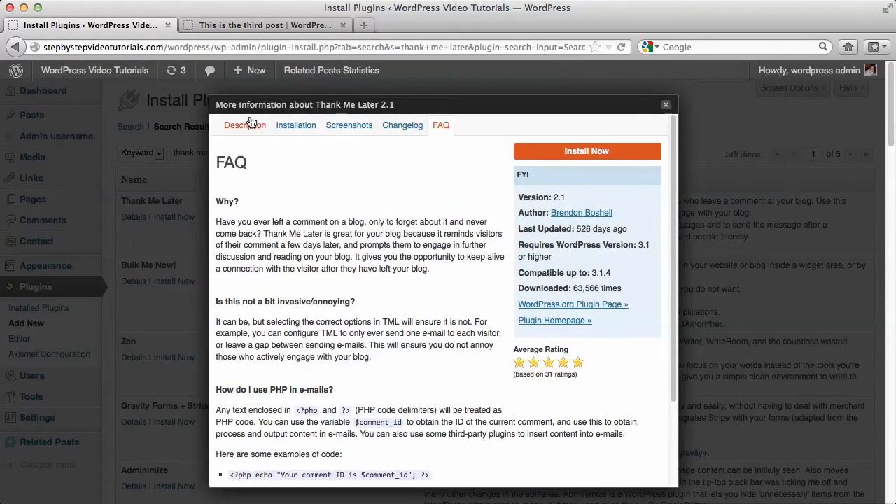
Install the Thank Me Later plugin and activate it on the site.
{"action": "left_click", "coordinate": [551, 155]}
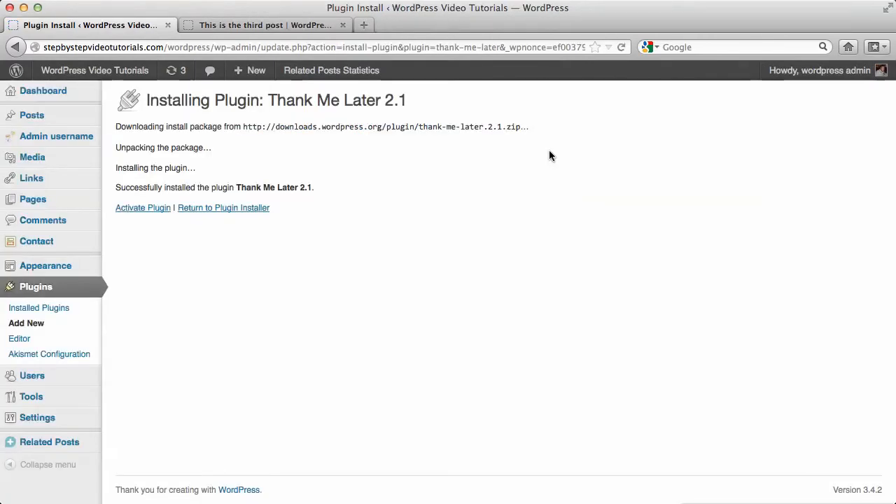
{"action": "left_click", "coordinate": [144, 212]}
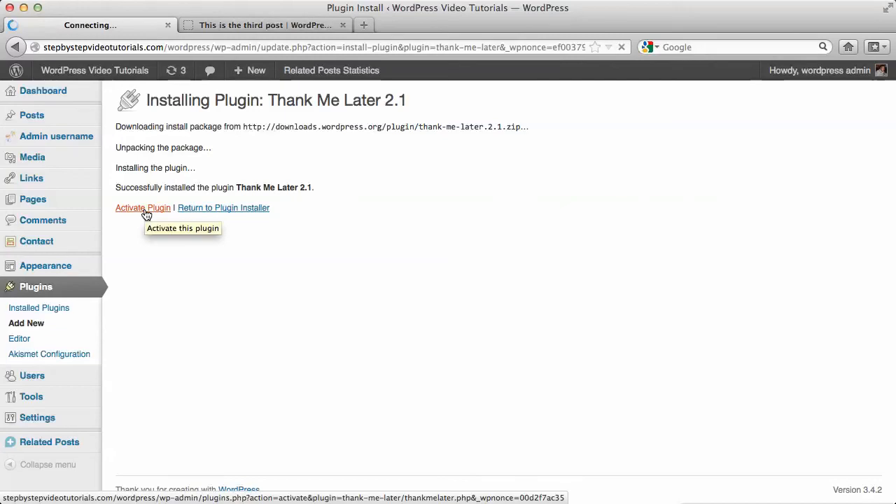
{"action": "scroll", "coordinate": [145, 214], "scroll_direction": "down", "scroll_amount": 3}
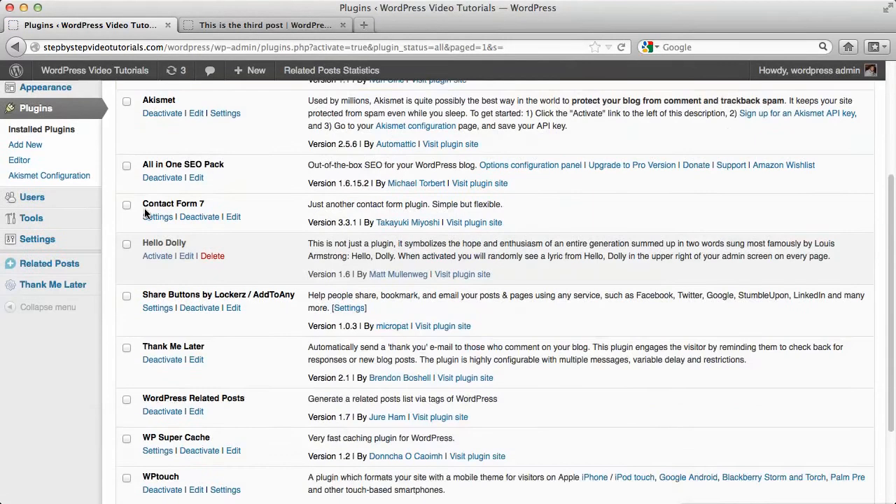
Open Thank Me Later's existing thank-you message for editing and check its sender name, sender e-mail and subject.
{"action": "left_click", "coordinate": [60, 287]}
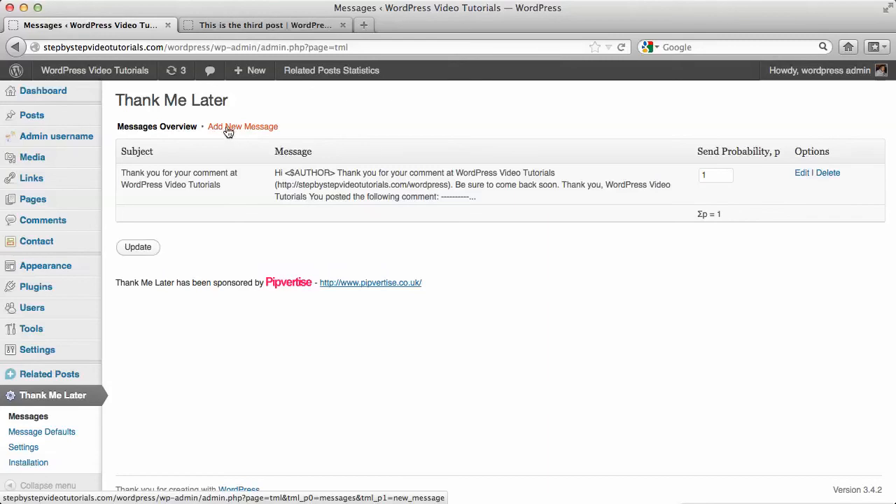
{"action": "left_click", "coordinate": [804, 174]}
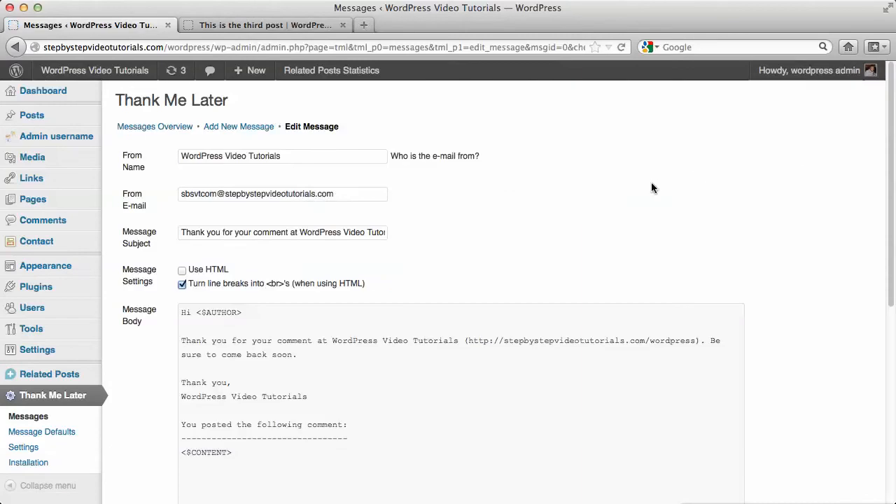
{"action": "scroll", "coordinate": [652, 188], "scroll_direction": "down", "scroll_amount": 1}
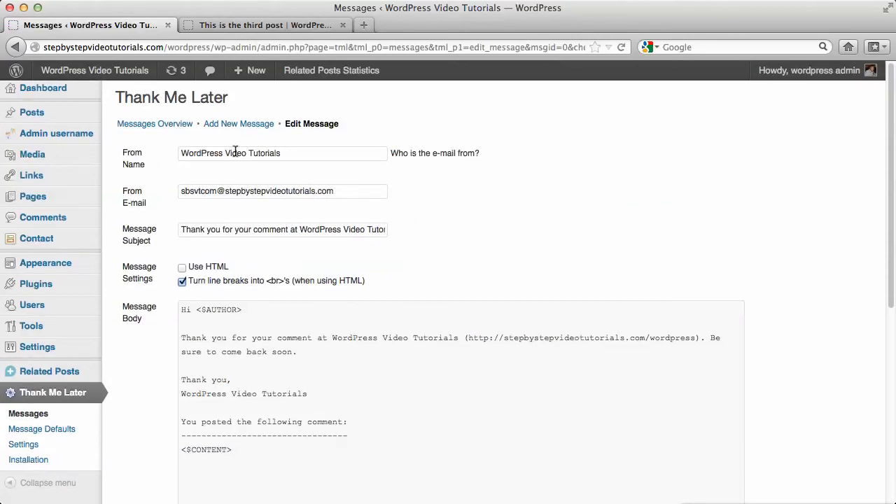
{"action": "left_click", "coordinate": [303, 153]}
{"action": "left_click", "coordinate": [210, 191]}
{"action": "left_click", "coordinate": [232, 230]}
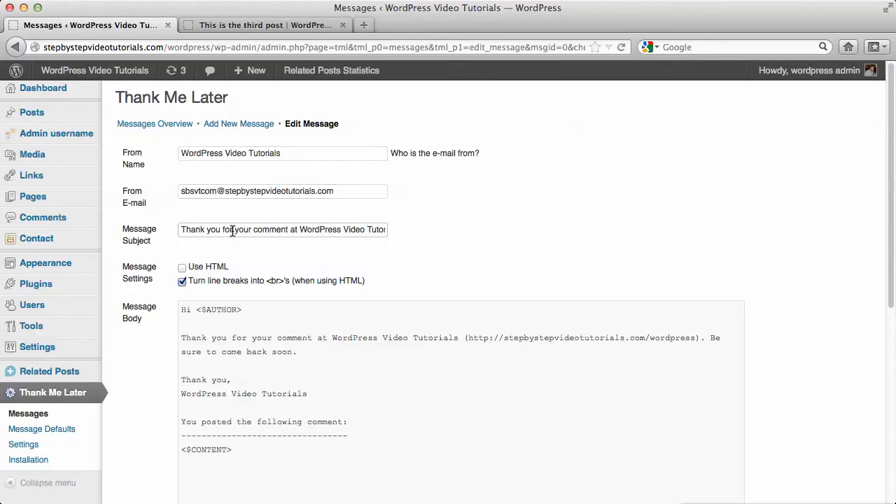
Examine the message body with its <$AUTHOR> tag, plus the delay, restriction and sample e-mail options below it.
{"action": "scroll", "coordinate": [233, 230], "scroll_direction": "down", "scroll_amount": 5}
{"action": "left_click", "coordinate": [234, 234]}
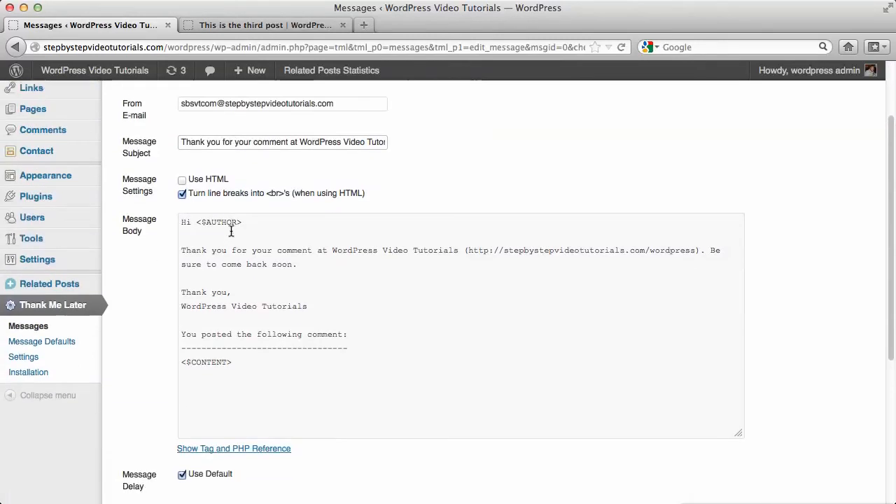
{"action": "left_click_drag", "start_coordinate": [242, 222], "coordinate": [198, 221]}
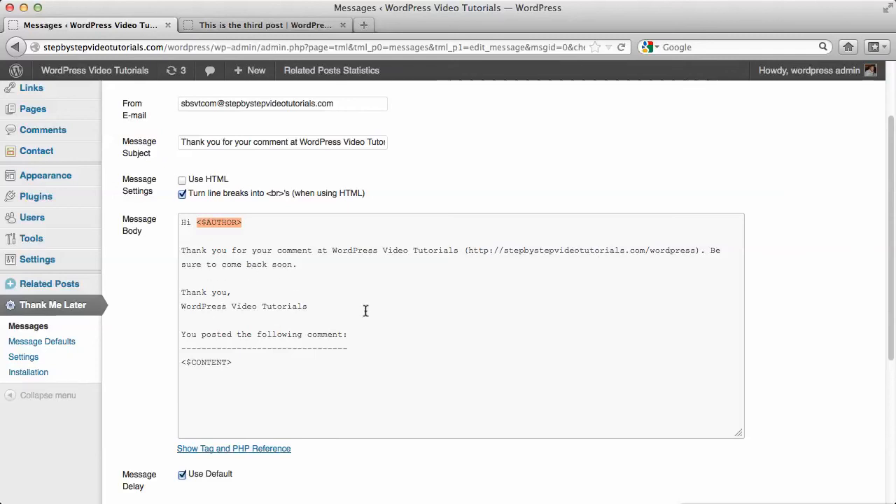
{"action": "left_click_drag", "start_coordinate": [318, 401], "coordinate": [199, 241]}
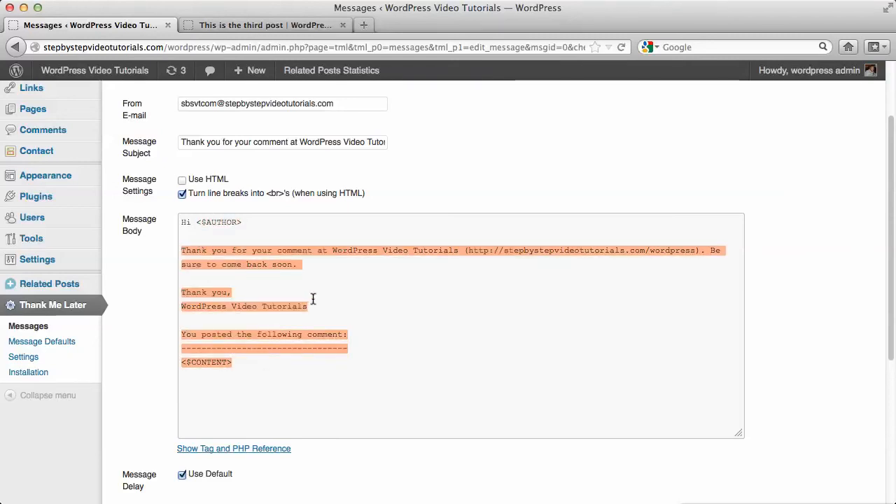
{"action": "left_click", "coordinate": [312, 300]}
{"action": "scroll", "coordinate": [312, 308], "scroll_direction": "down", "scroll_amount": 5}
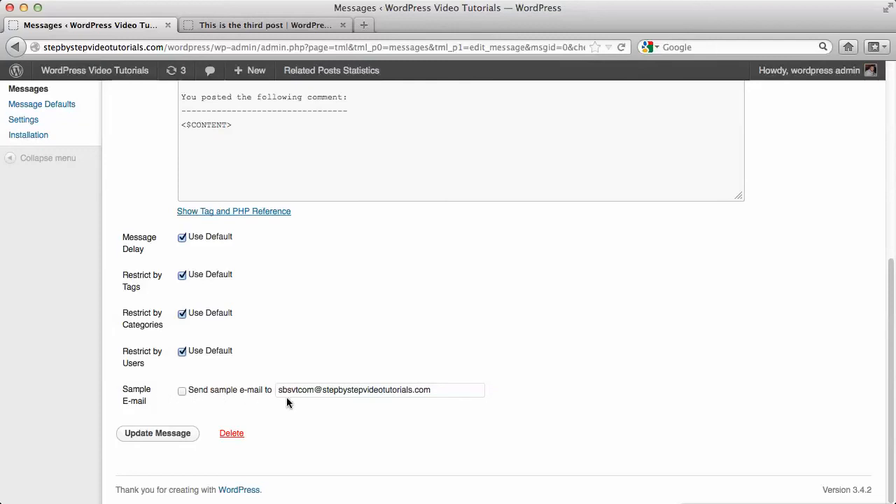
{"action": "scroll", "coordinate": [376, 320], "scroll_direction": "up", "scroll_amount": 3}
{"action": "scroll", "coordinate": [376, 316], "scroll_direction": "up", "scroll_amount": 8}
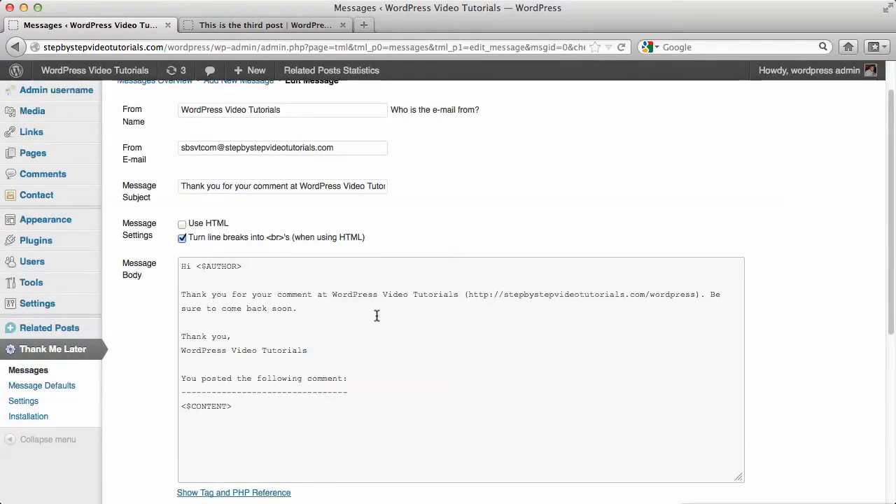
Review Thank Me Later's message defaults, including the choices for restricting e-mails by user type.
{"action": "left_click", "coordinate": [70, 387]}
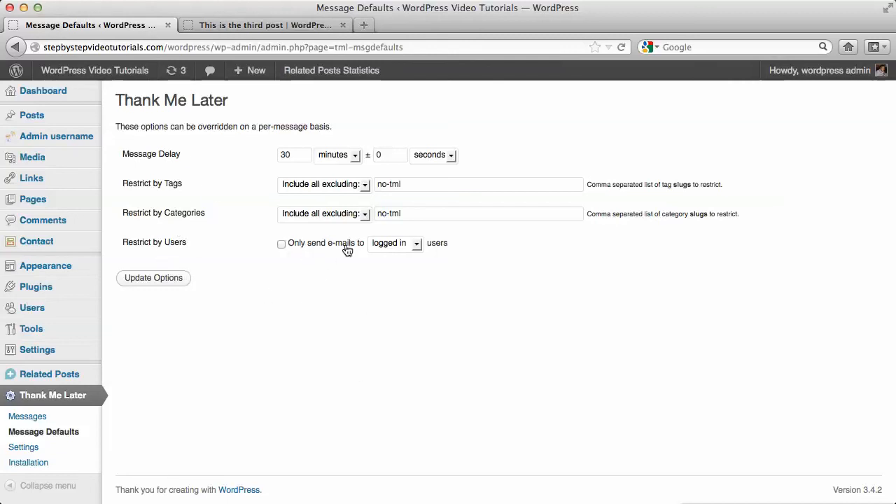
{"action": "left_click", "coordinate": [417, 244]}
{"action": "left_click", "coordinate": [464, 279]}
{"action": "right_click", "coordinate": [464, 279]}
{"action": "left_click", "coordinate": [407, 276]}
Review Thank Me Later's general sending and opt-out settings and its installation test status.
{"action": "left_click", "coordinate": [45, 446]}
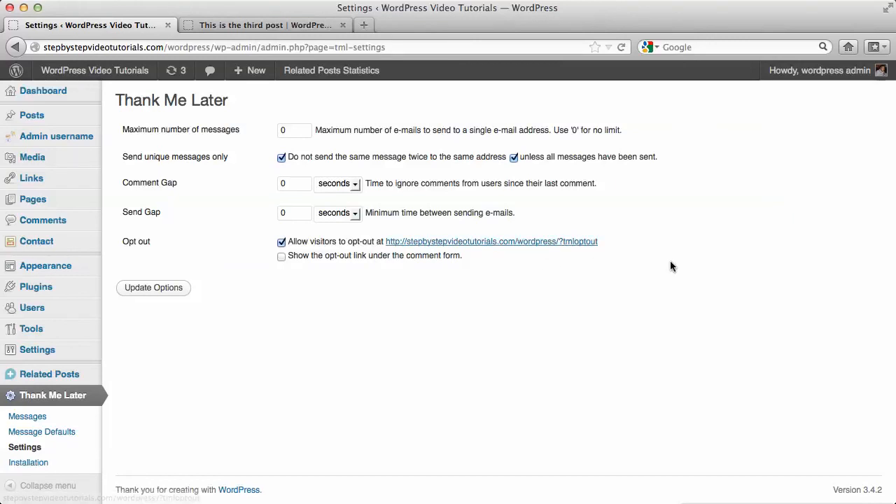
{"action": "left_click", "coordinate": [41, 464]}
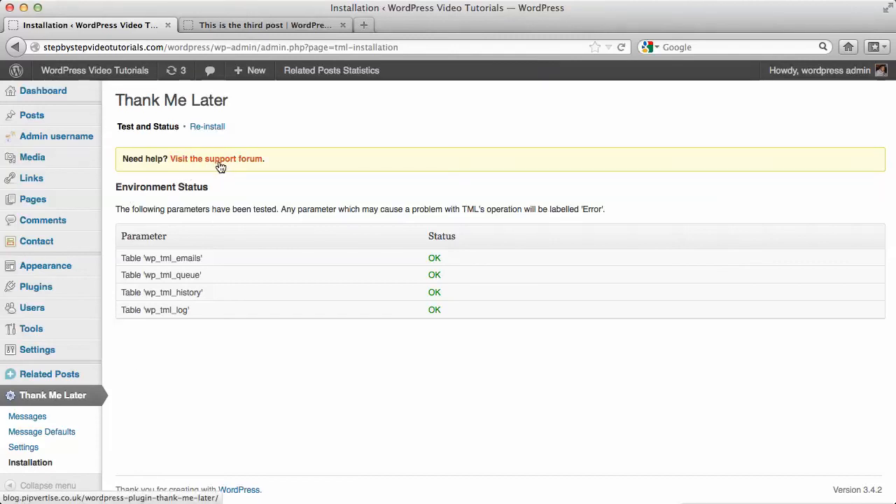
View the Related Posts statistics and return to Thank Me Later's installation page.
{"action": "left_click", "coordinate": [325, 73]}
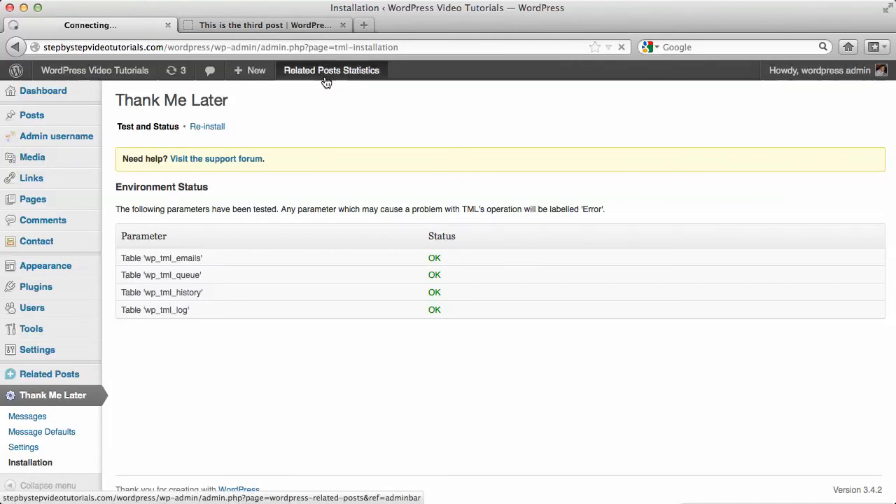
{"action": "scroll", "coordinate": [461, 153], "scroll_direction": "down", "scroll_amount": 1}
{"action": "scroll", "coordinate": [461, 153], "scroll_direction": "down", "scroll_amount": 3}
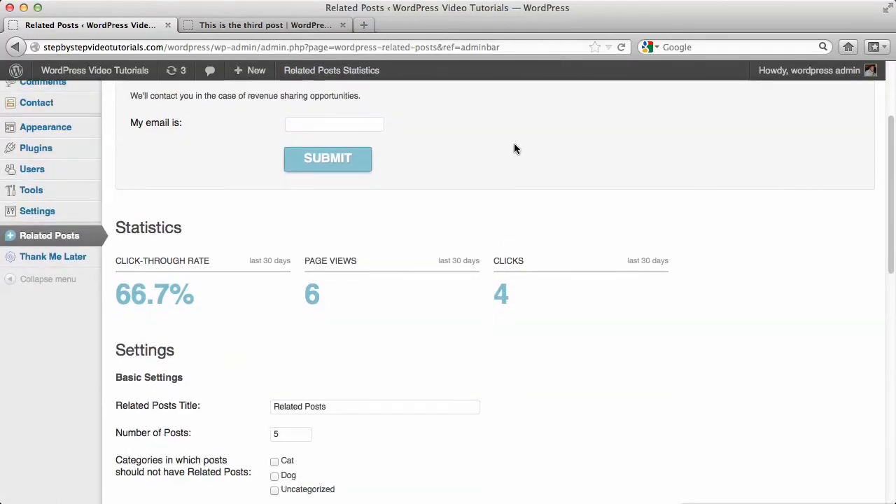
{"action": "scroll", "coordinate": [514, 147], "scroll_direction": "up", "scroll_amount": 4}
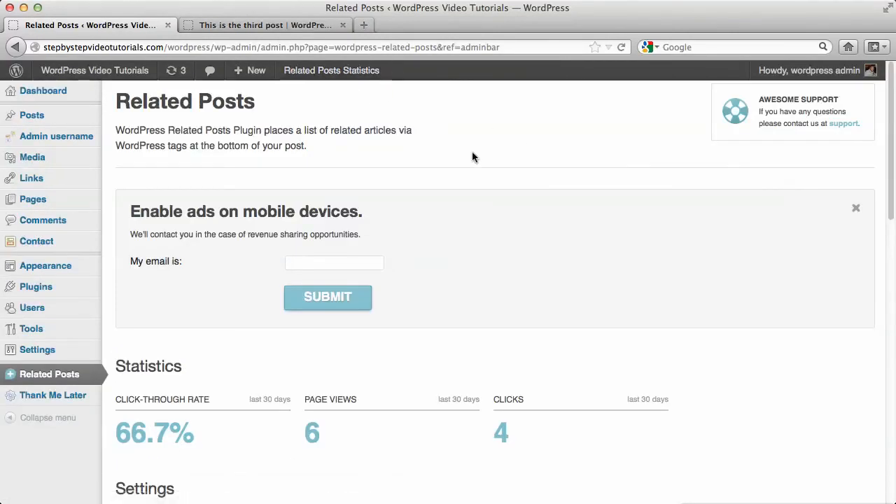
{"action": "left_click", "coordinate": [15, 47]}
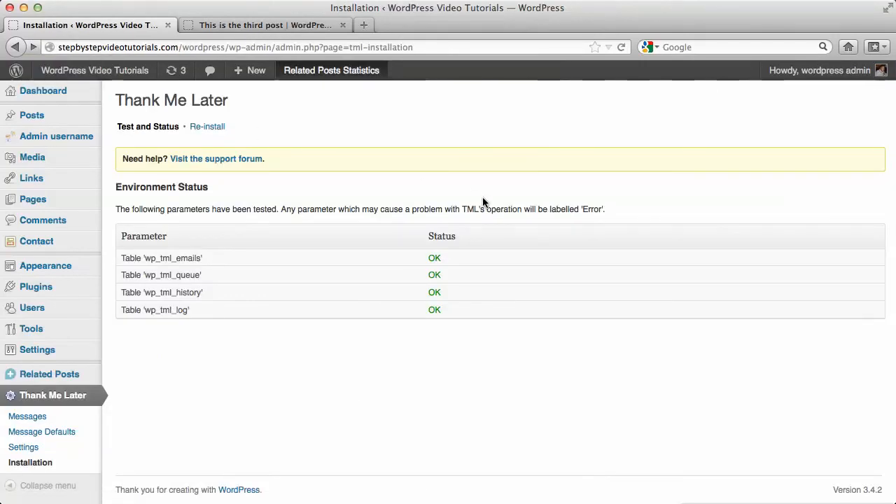